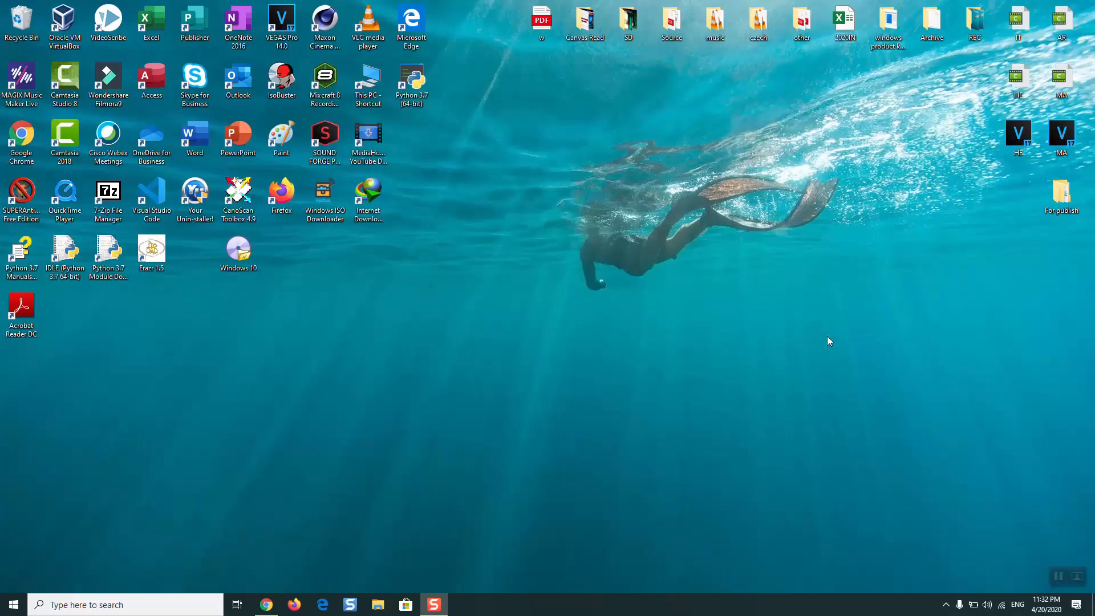
- Search the web for "downlaod windows 10" in Chrome and open Microsoft's Windows 10 disc image download page
click(266, 605)
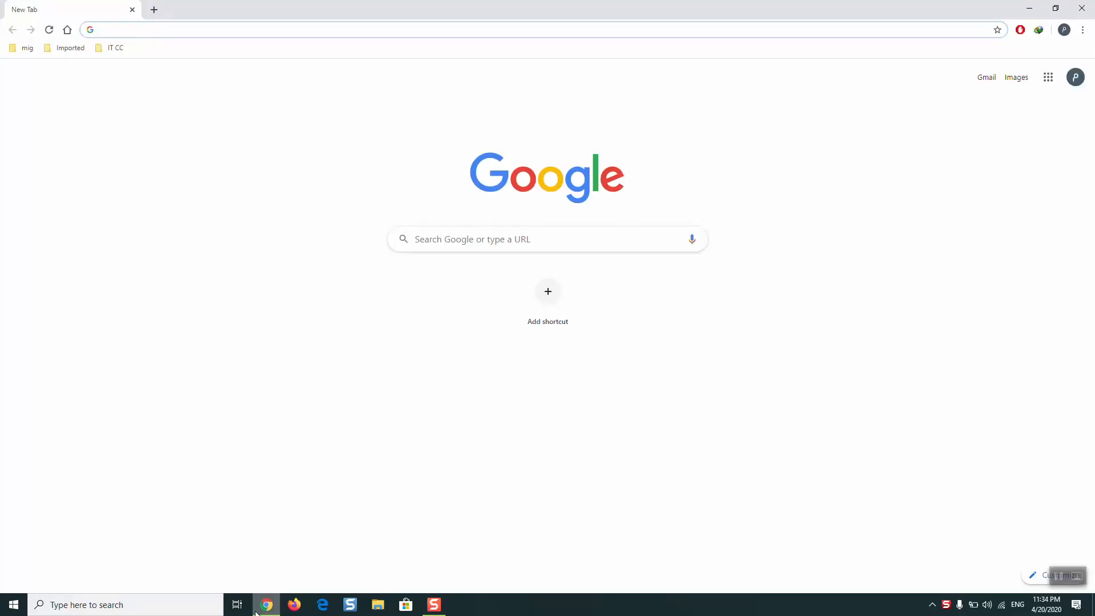
text(do)
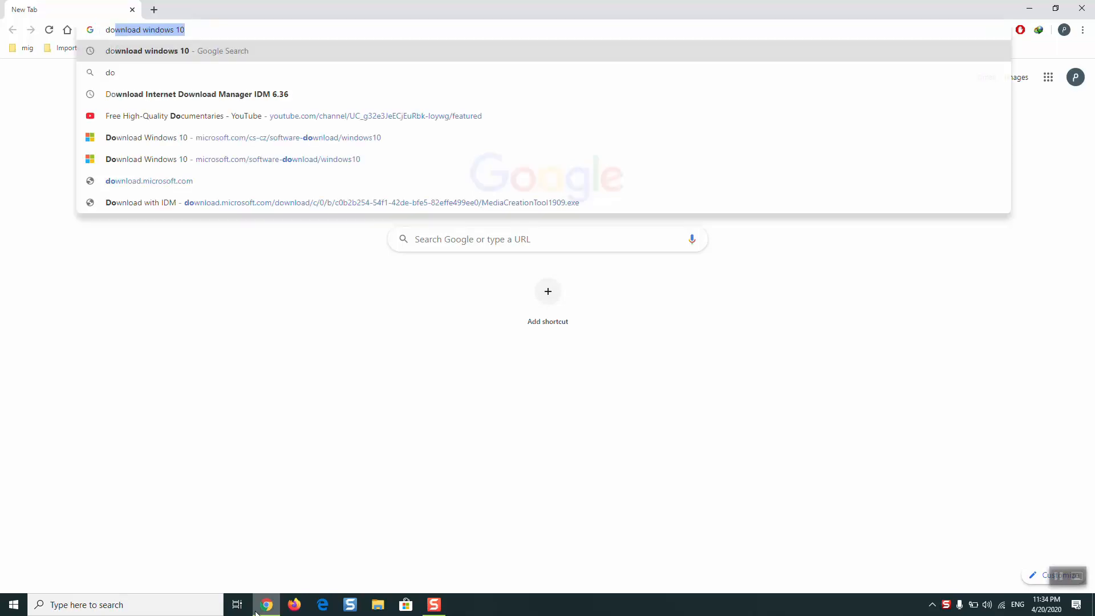
text(wnlaod windows 10)
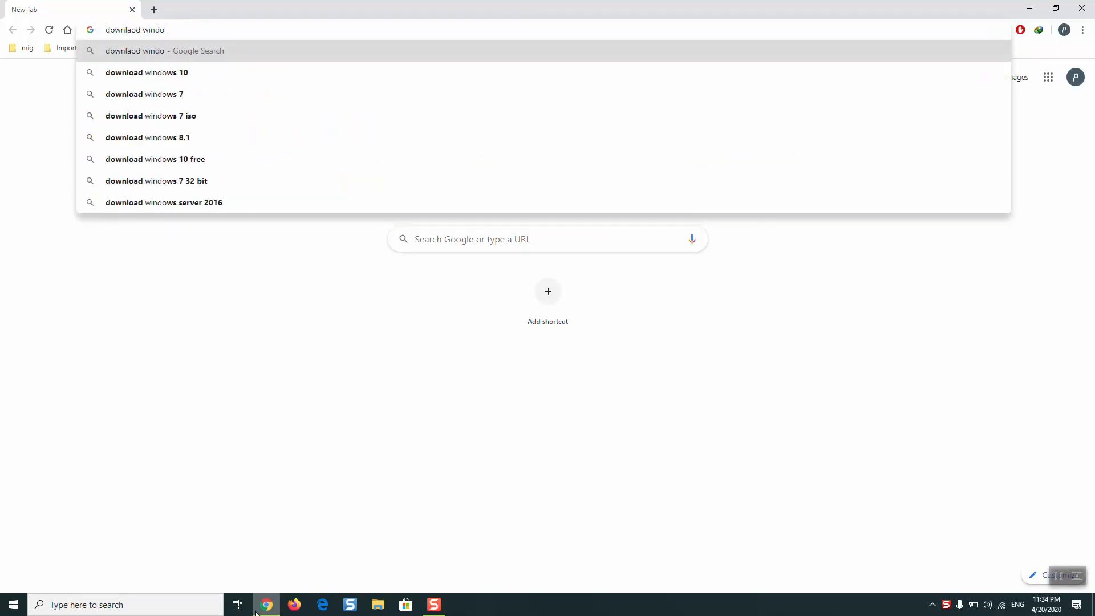
key(Return)
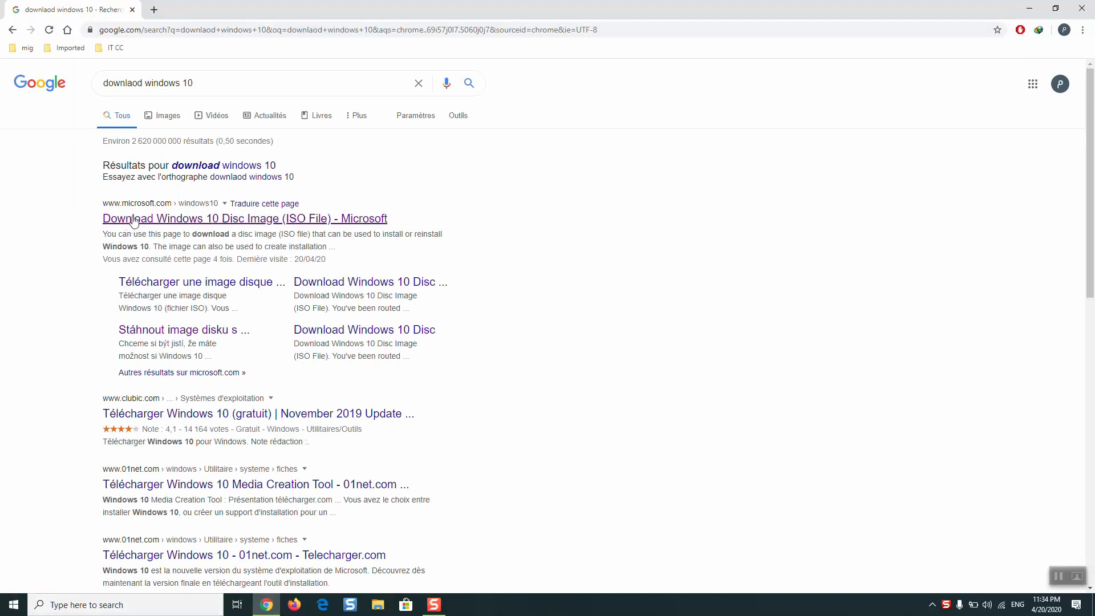
click(176, 223)
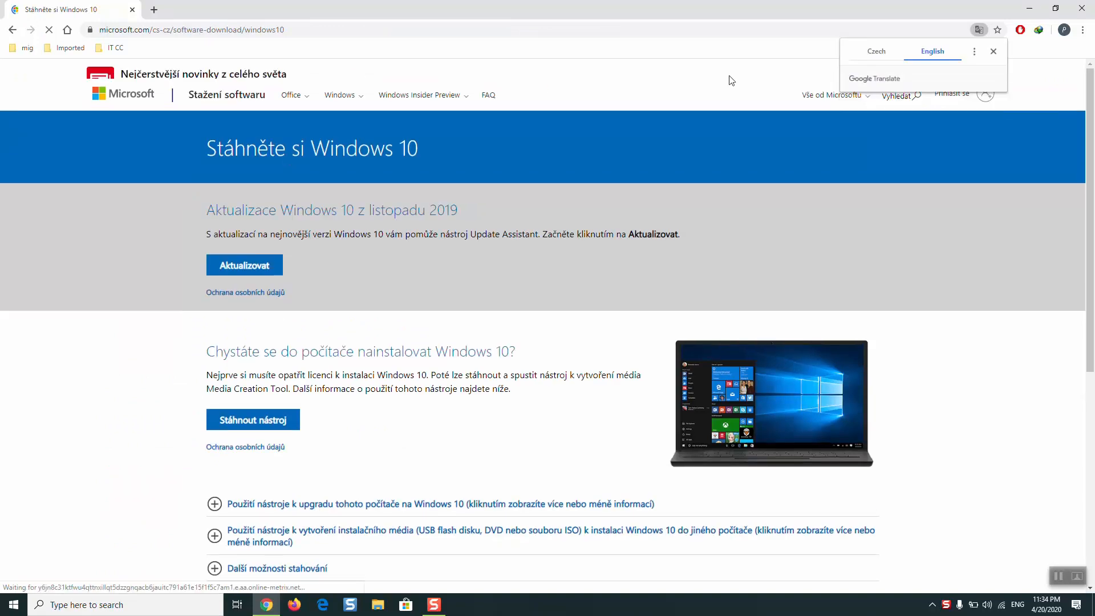
- Translate the Czech Microsoft page to English and download the Media Creation Tool
click(933, 51)
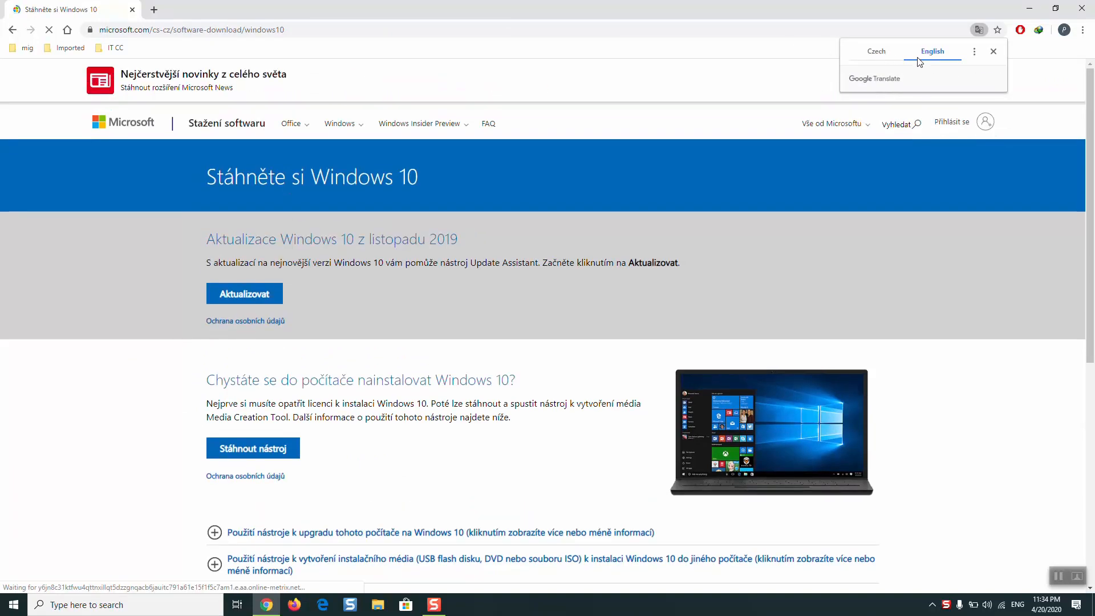
scroll(1082, 335, down, 5)
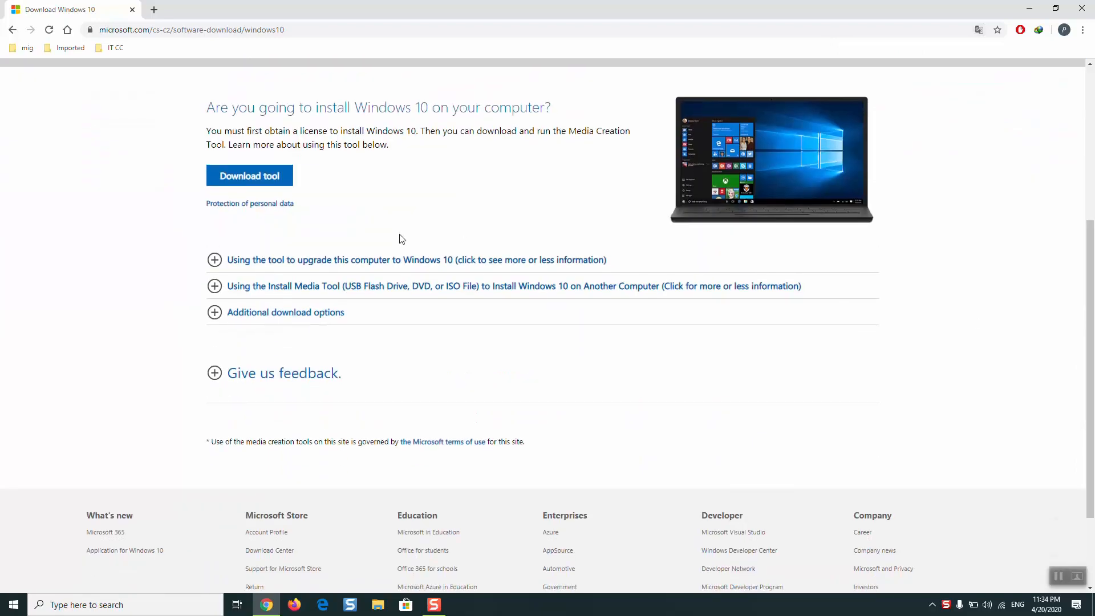
click(252, 181)
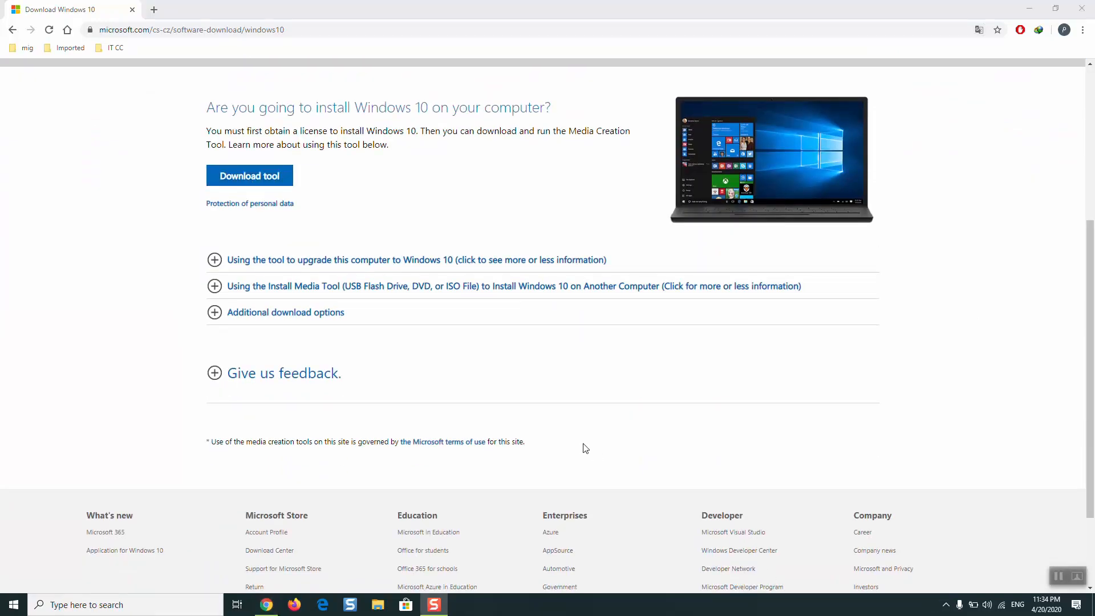
- Open the Programs folder inside Downloads in File Explorer and maximize the window
key(super+e)
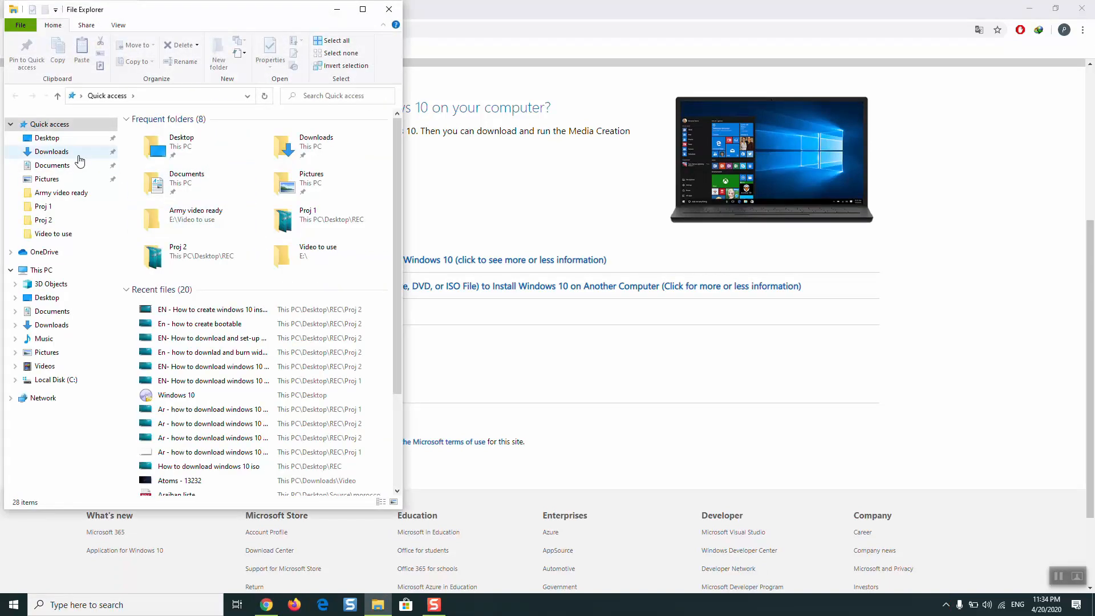
click(79, 157)
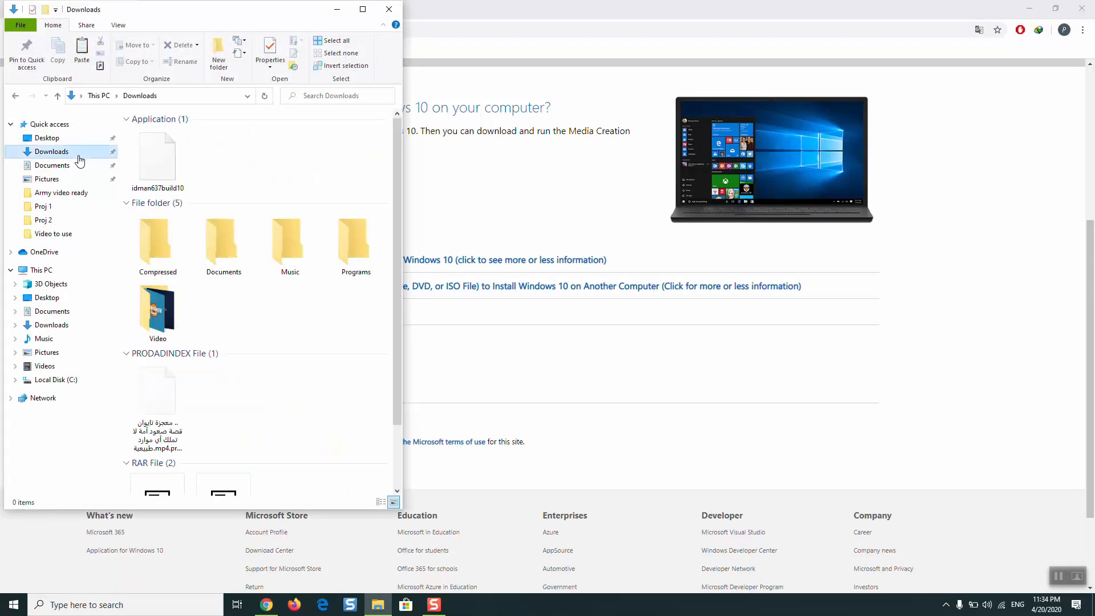
click(356, 242)
double_click(356, 242)
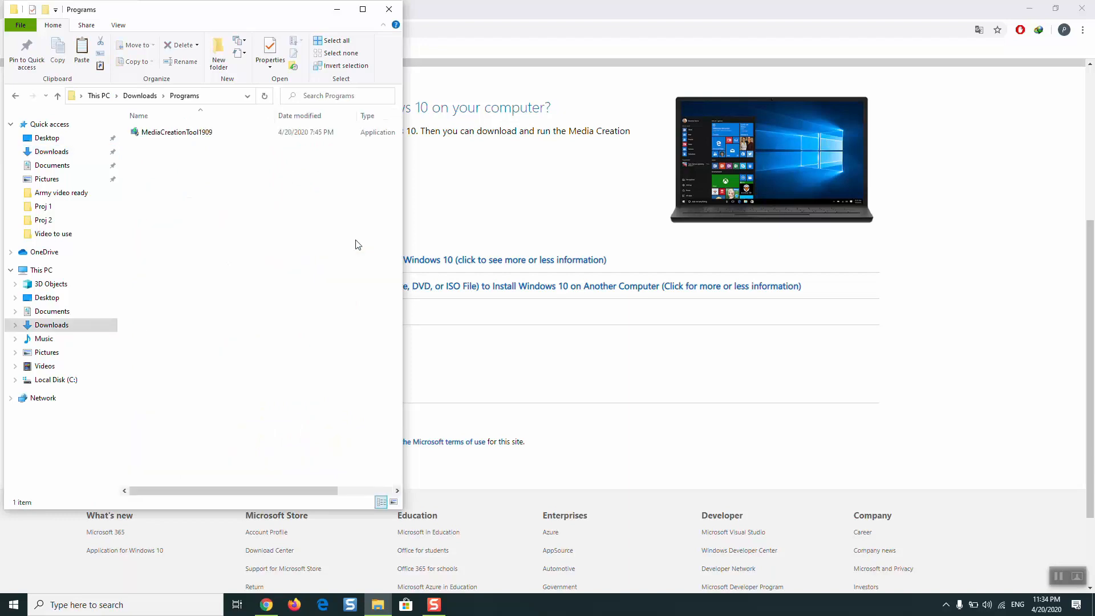
click(362, 9)
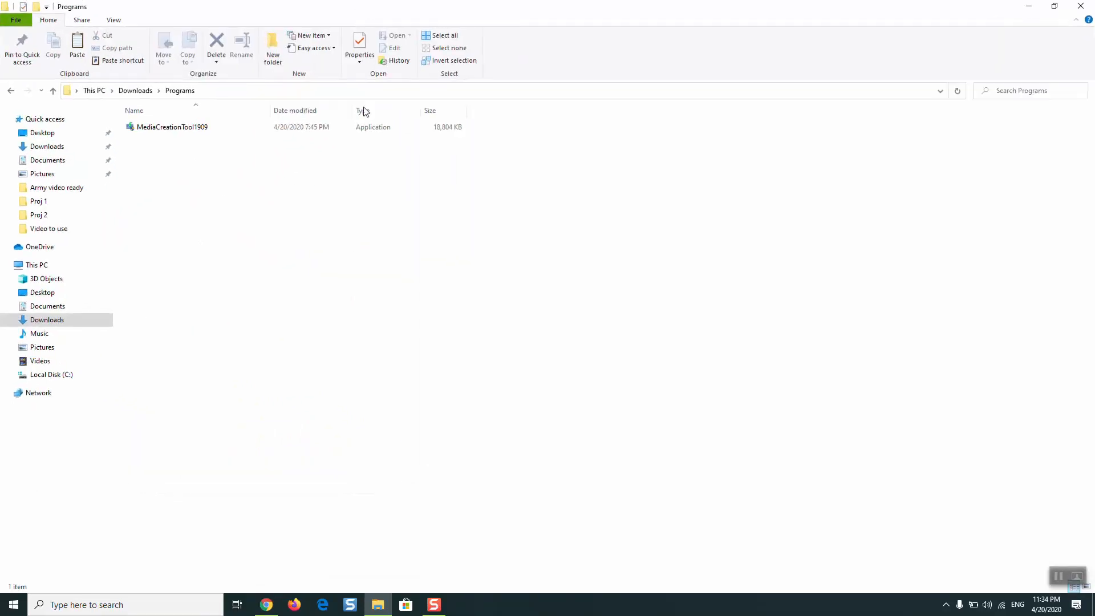
- Run MediaCreationTool1909 as administrator
right_click(231, 135)
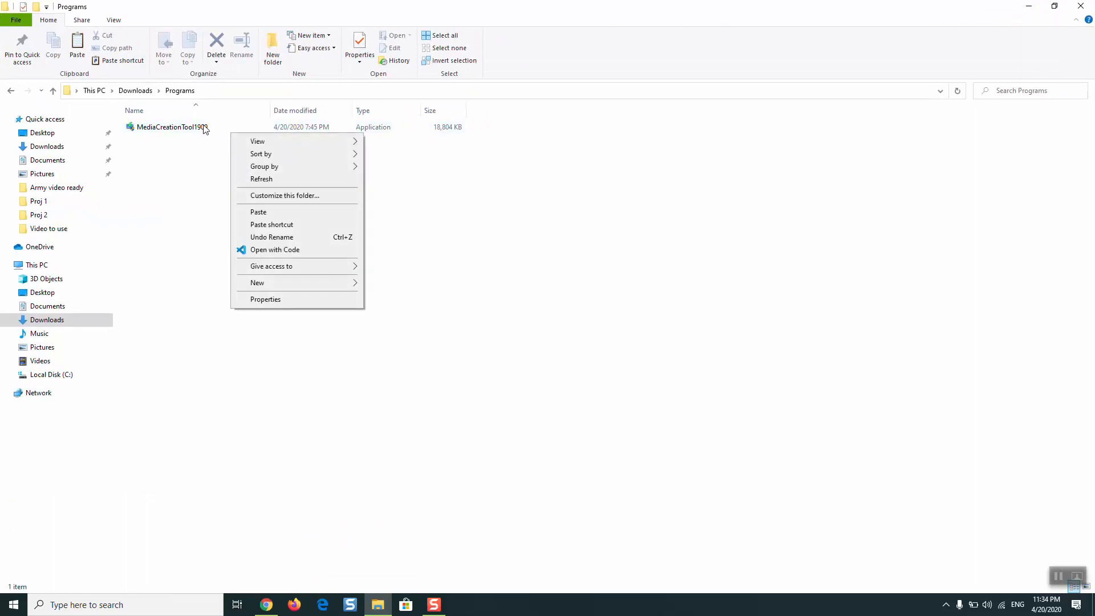
click(204, 128)
right_click(203, 127)
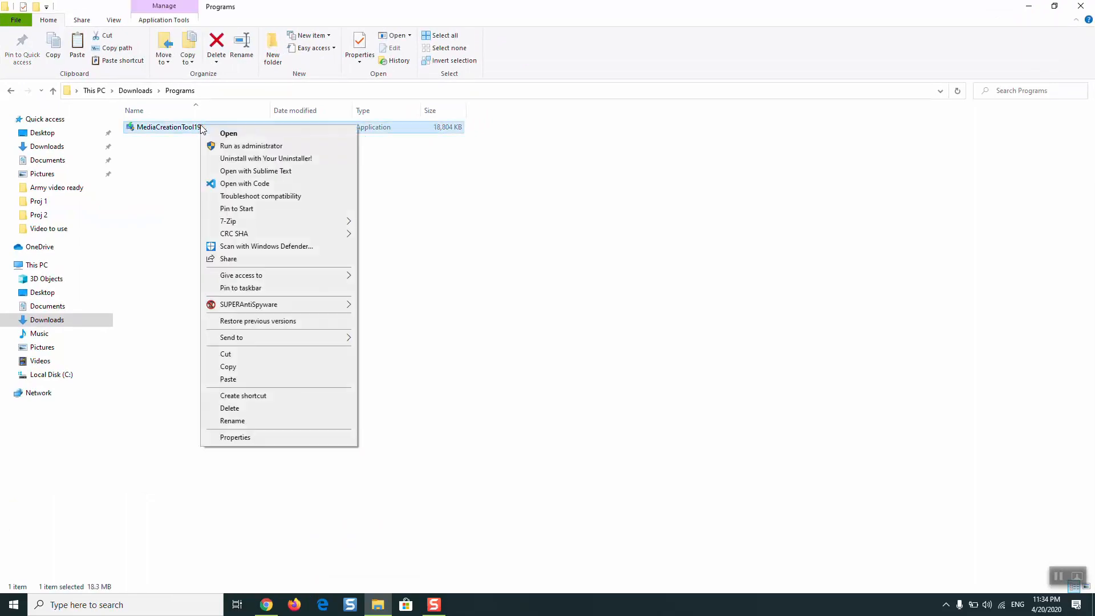
click(223, 144)
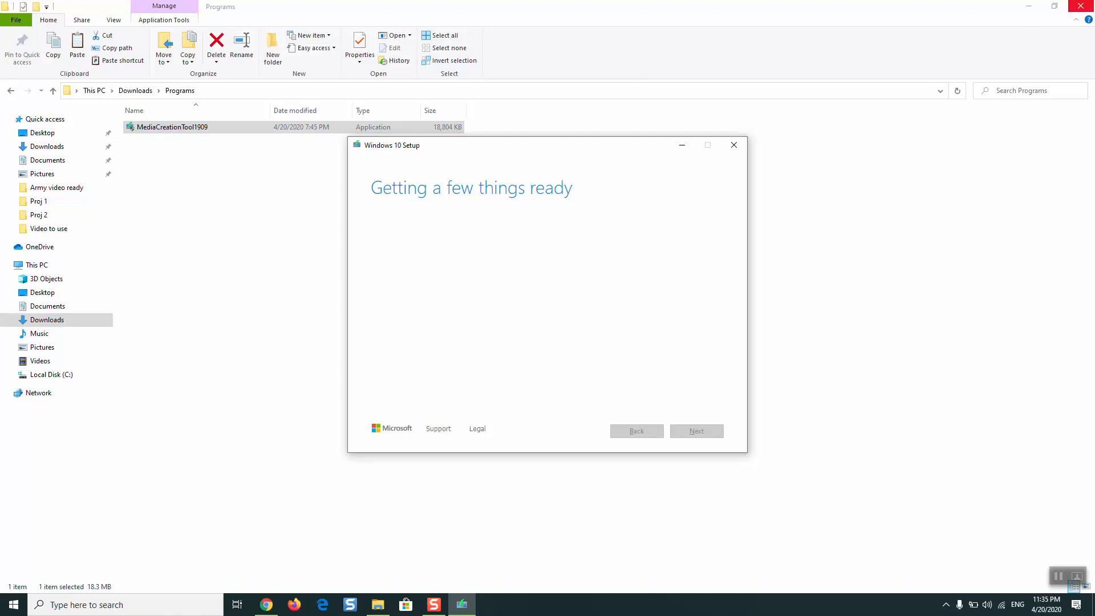
- Close the Programs folder window and the Chrome browser, leaving Windows 10 Setup open
click(1080, 5)
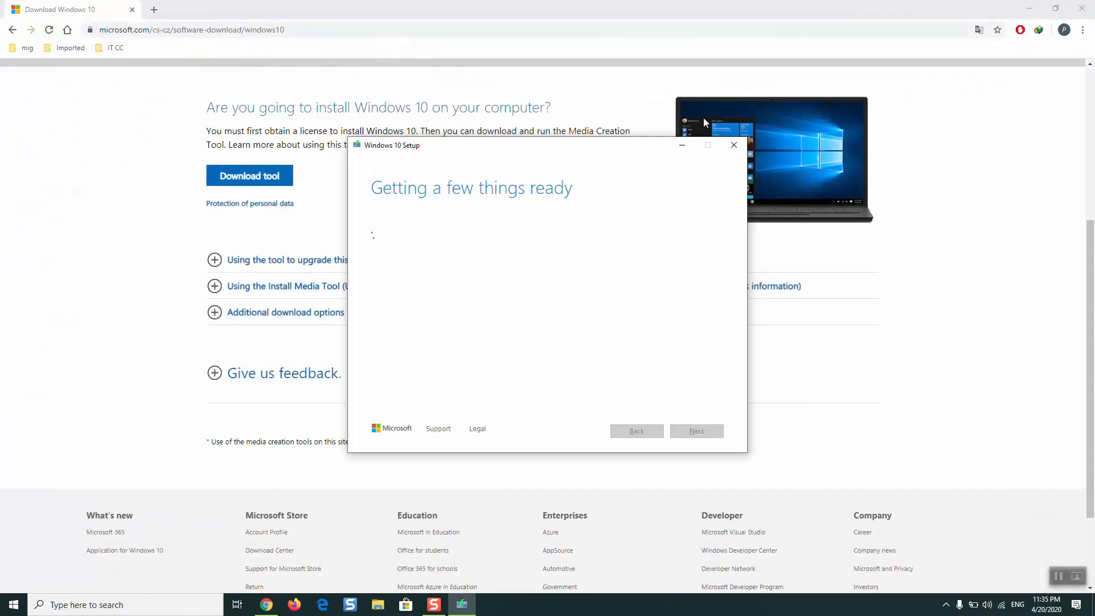
click(1081, 8)
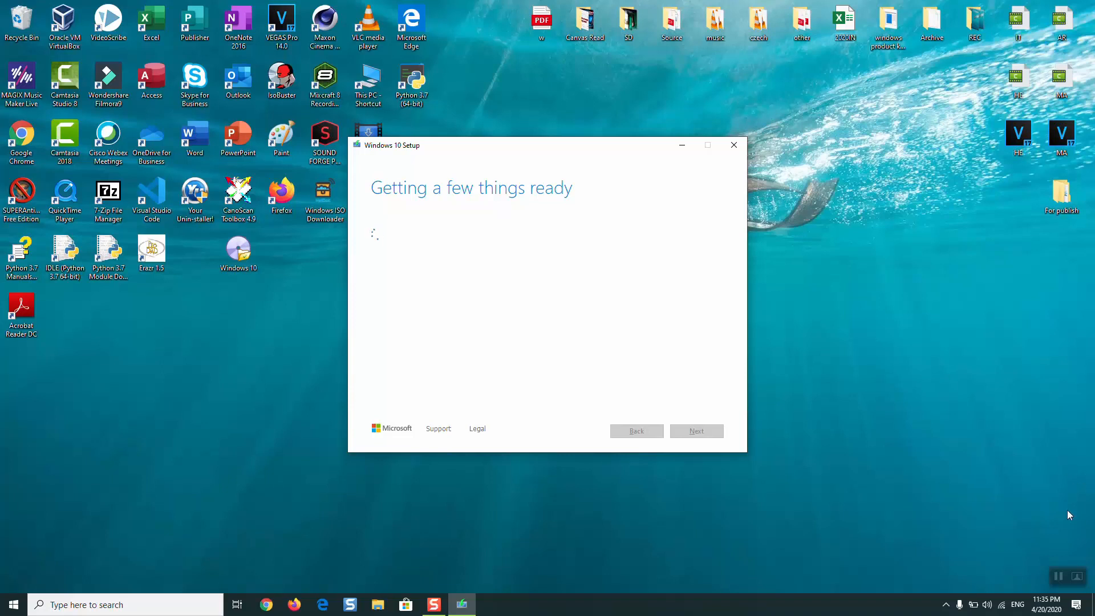
click(1062, 573)
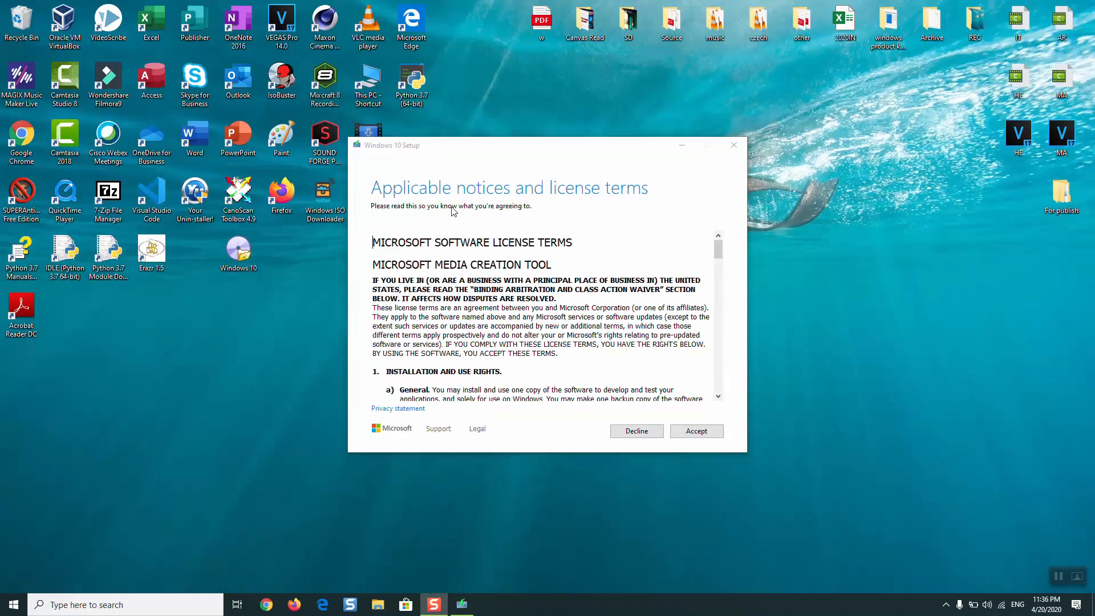
- Accept the Media Creation Tool license terms and choose to create installation media for another PC
click(719, 289)
click(719, 288)
drag(719, 288, 728, 389)
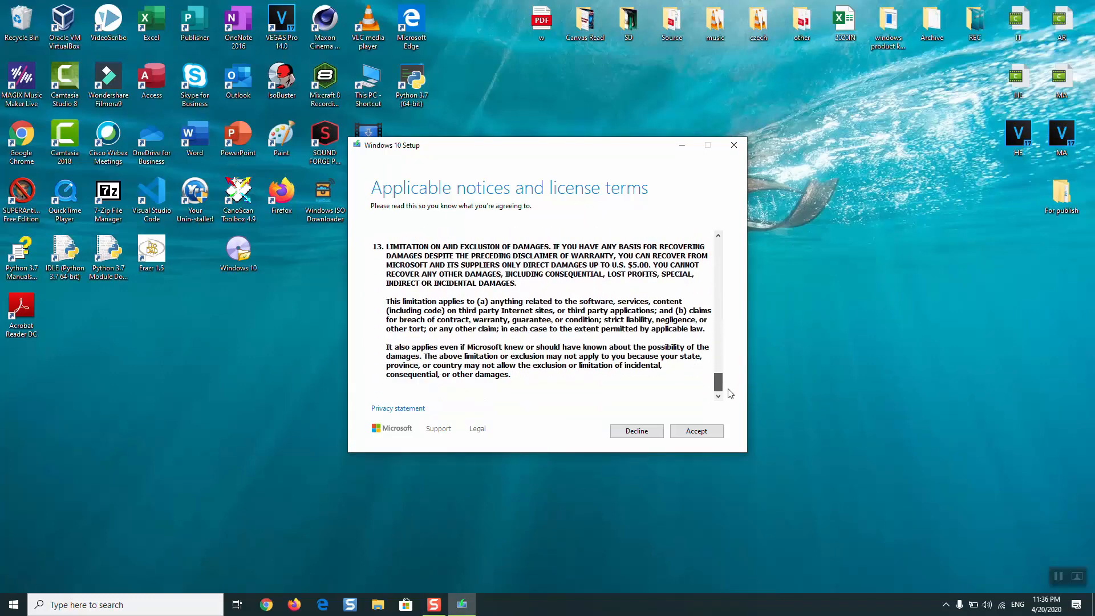
click(690, 435)
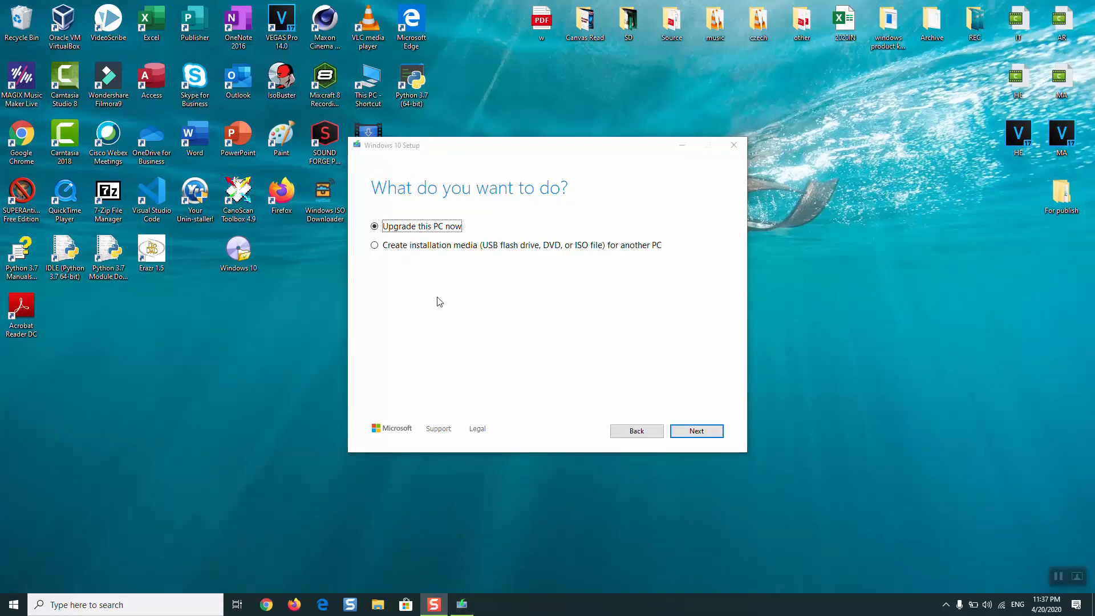
click(405, 249)
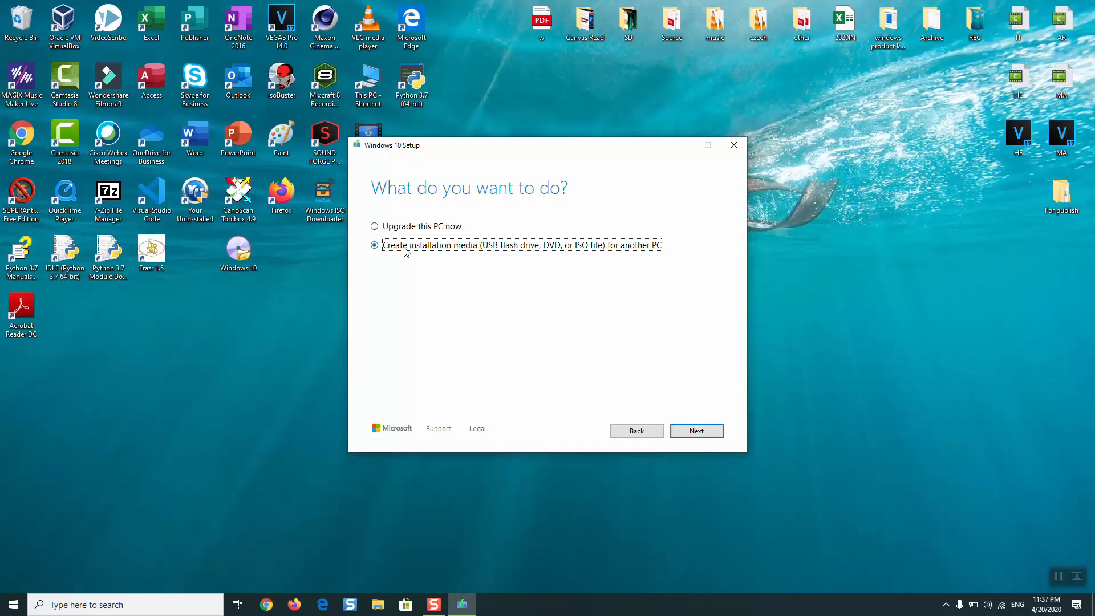
click(694, 429)
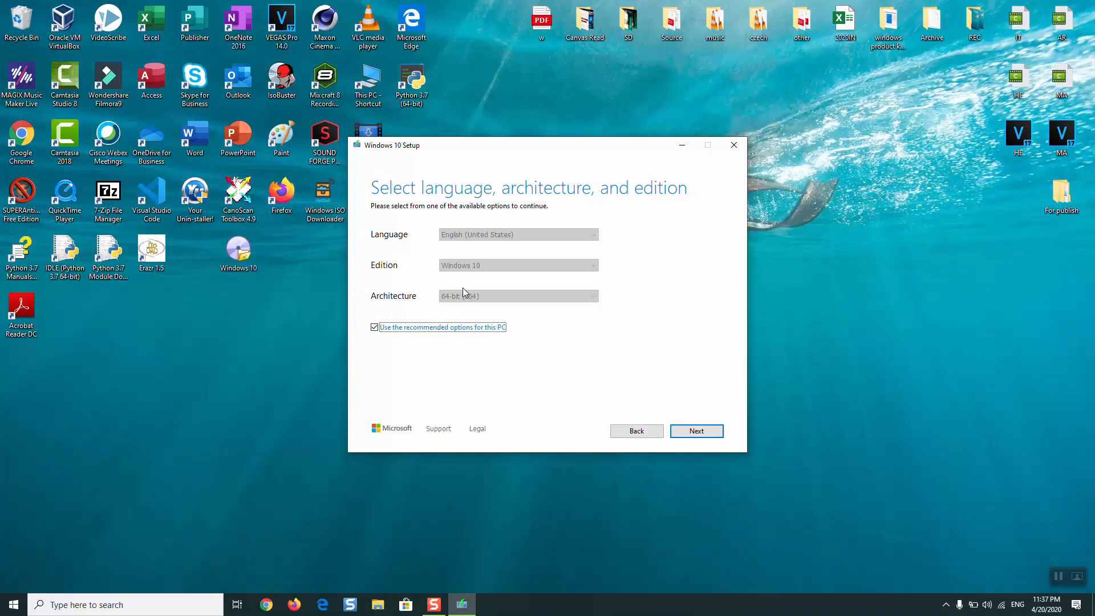
- Turn off the recommended options, set language français (France), edition Windows 10 and architecture 32-bit (x86), and continue
click(394, 329)
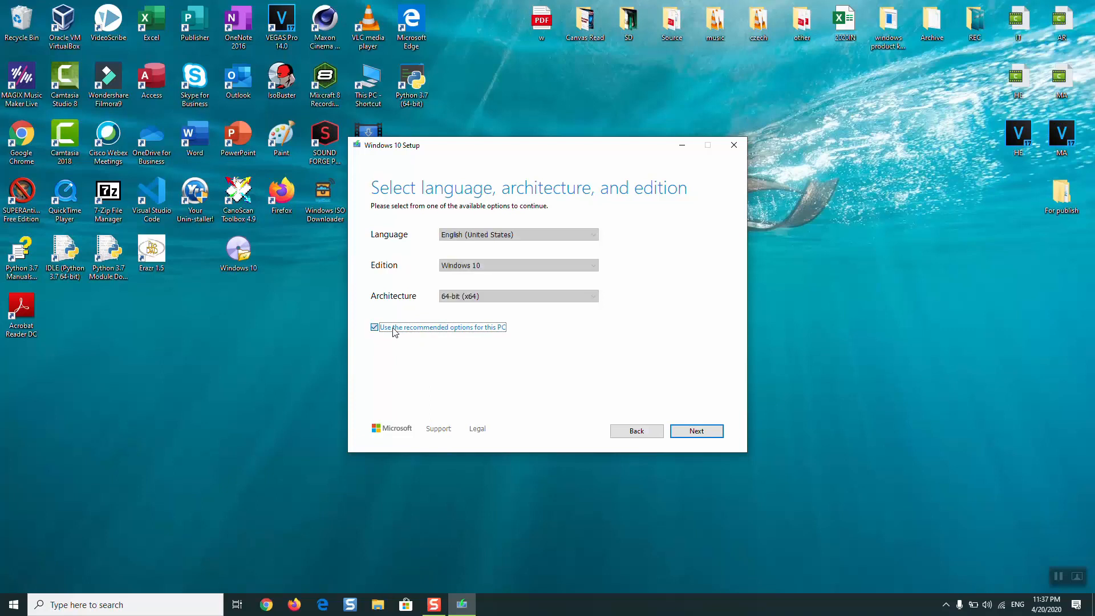
click(513, 235)
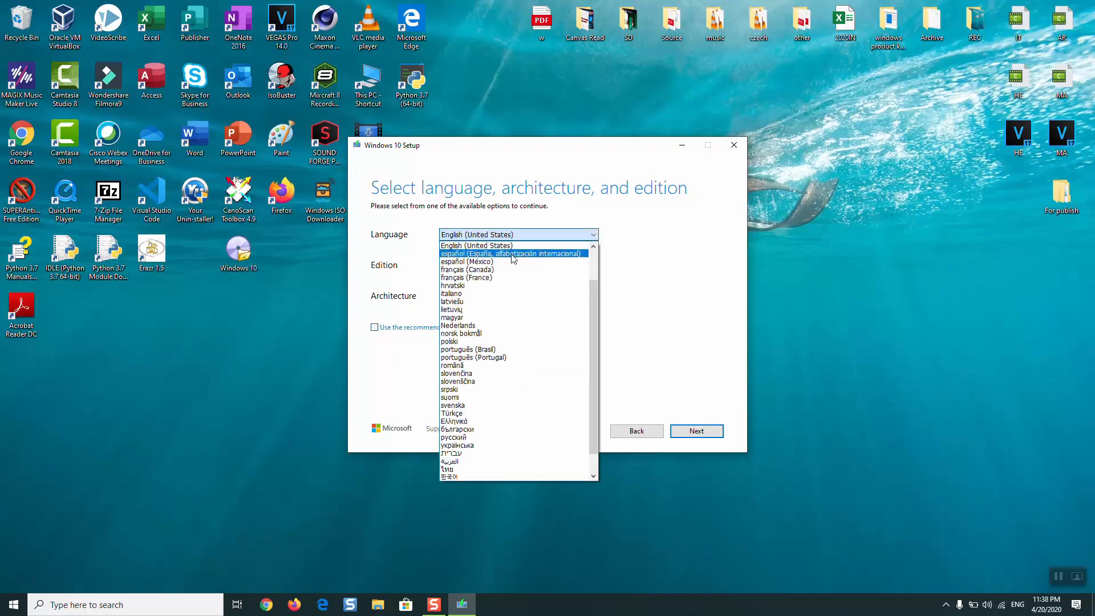
click(515, 279)
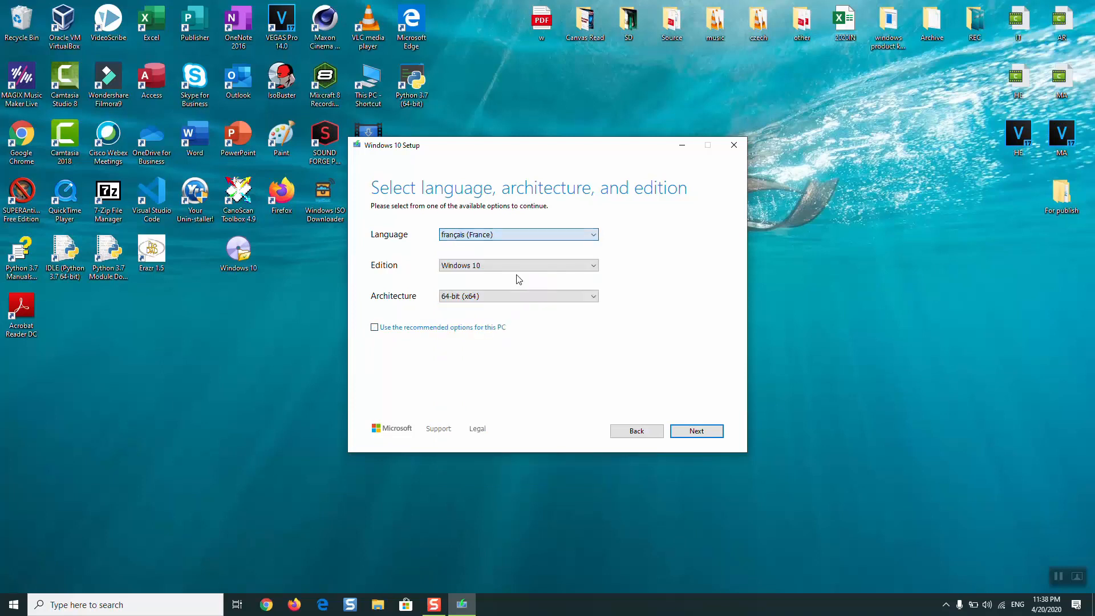
click(448, 267)
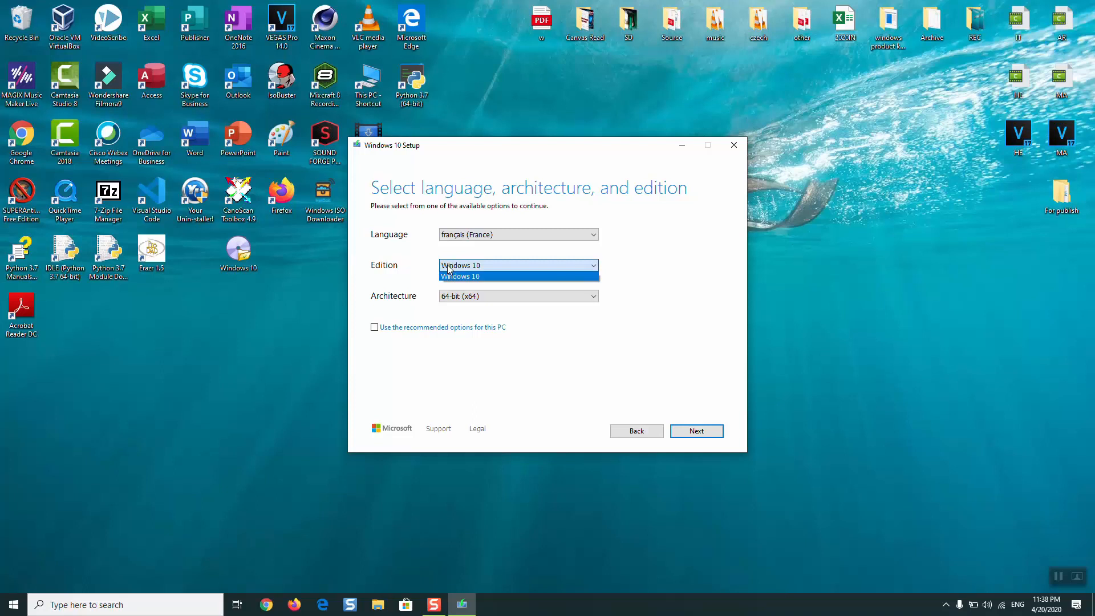
click(477, 354)
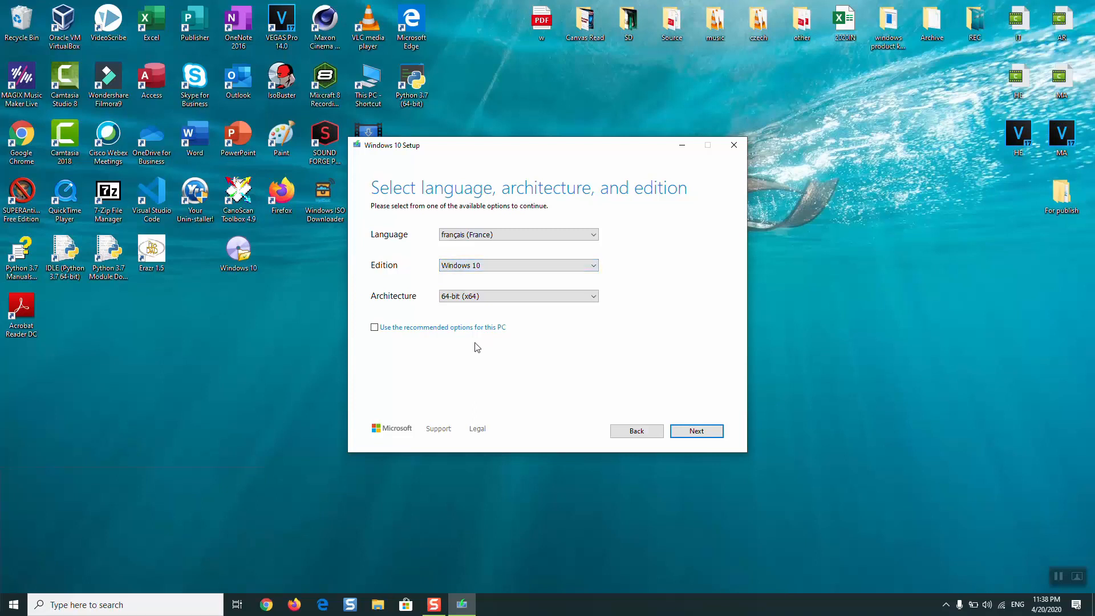
click(479, 297)
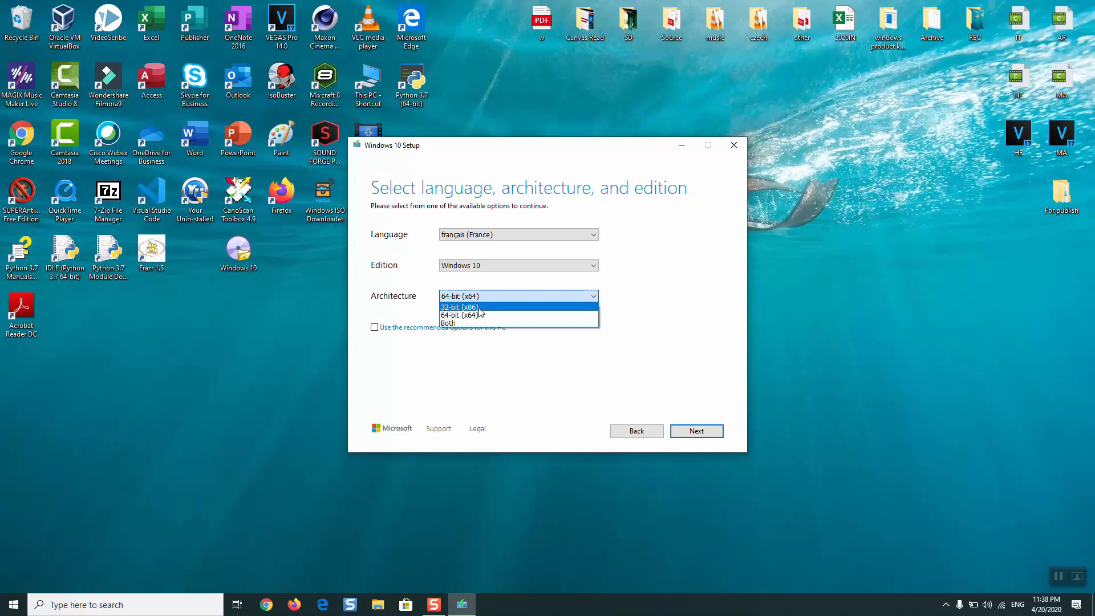
click(479, 309)
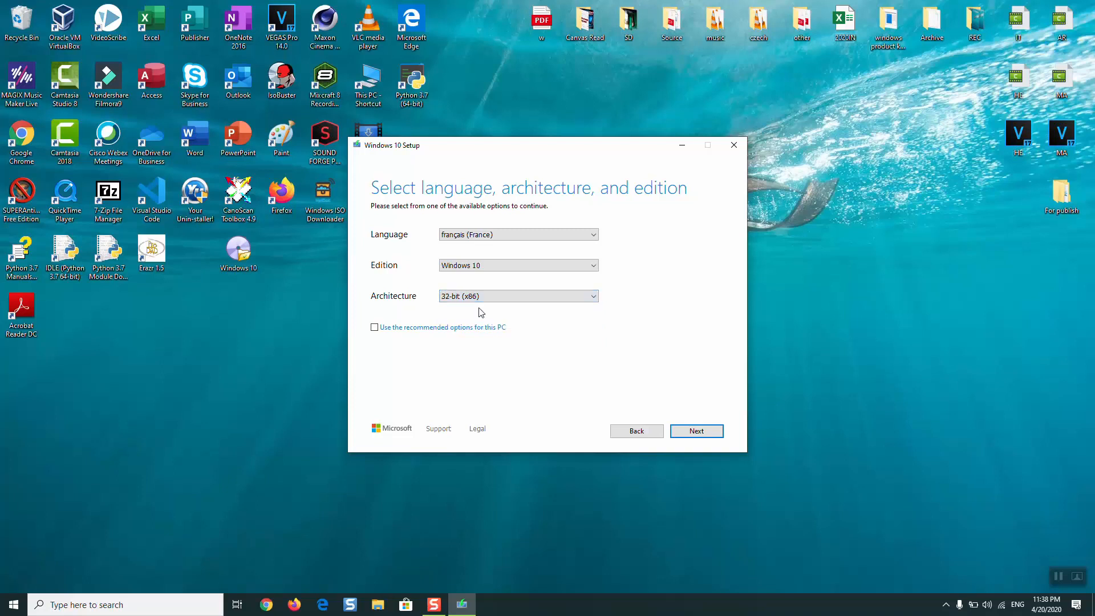
click(701, 437)
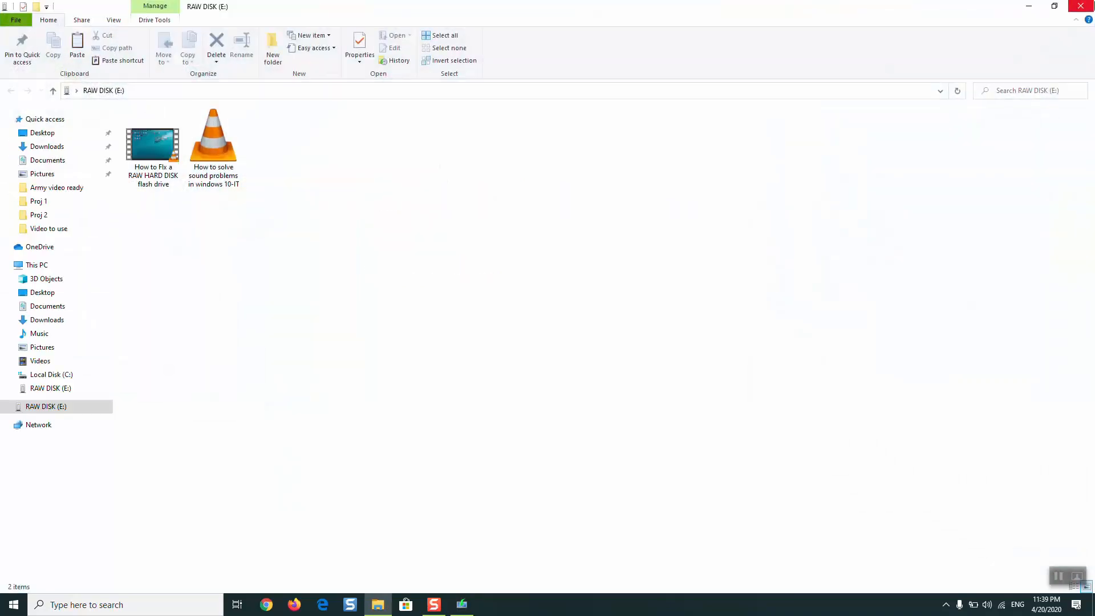
- Close the RAW DISK (E:) folder window and start creating the media on USB flash drive E: (RAW DISK), refreshing the drive list
click(1080, 6)
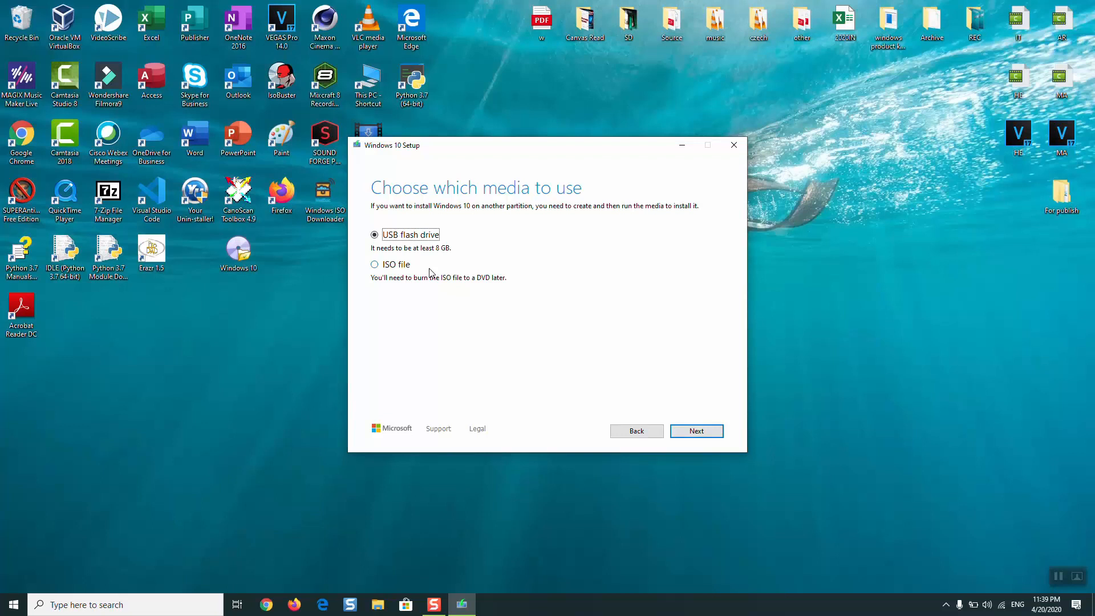
click(697, 436)
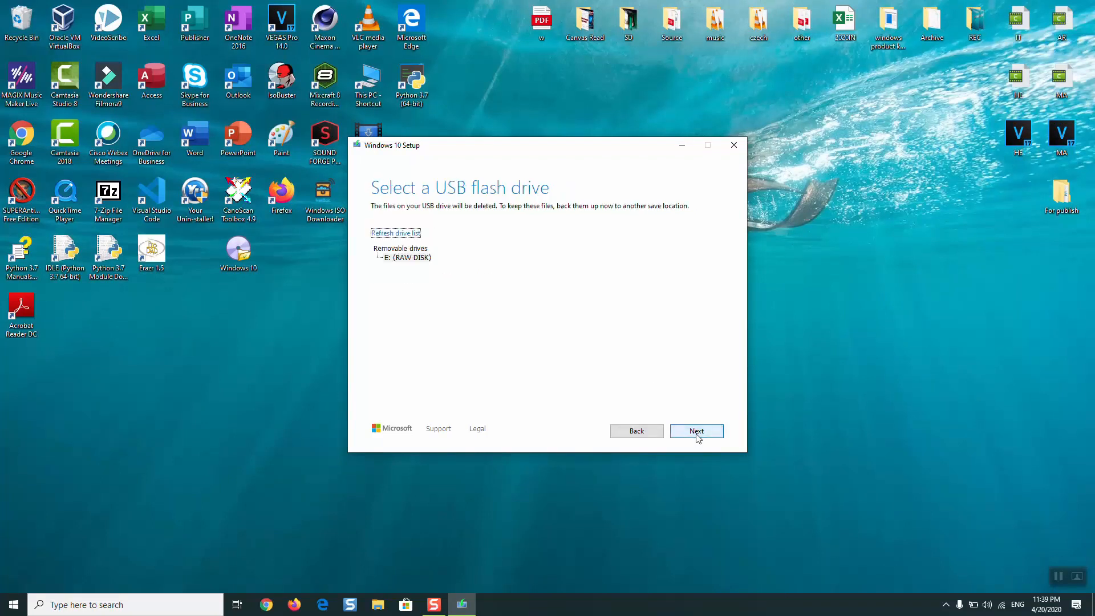
click(401, 259)
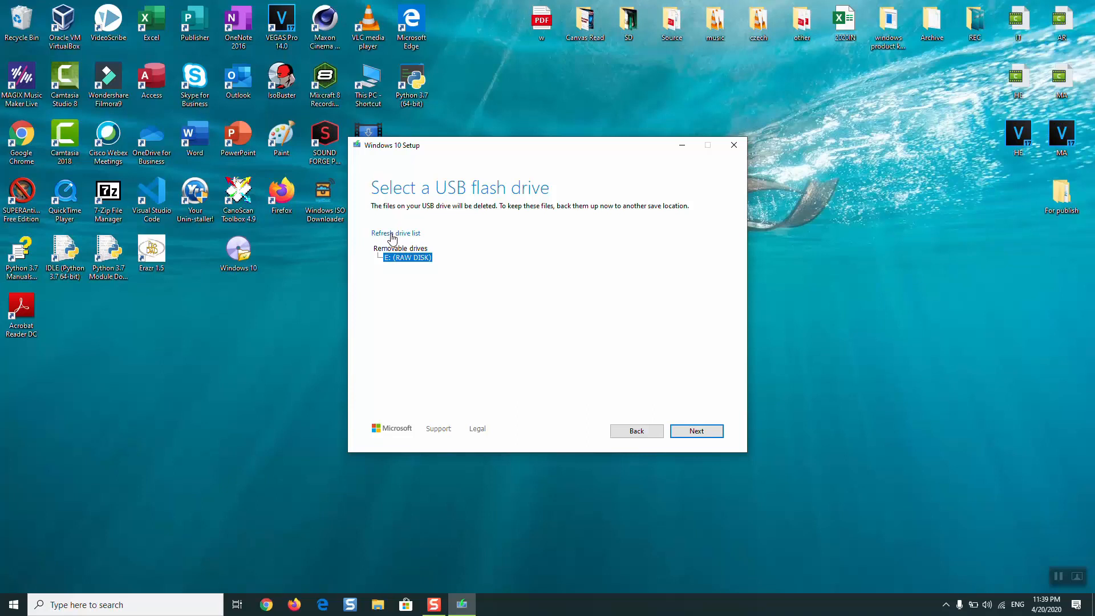
click(391, 234)
click(719, 433)
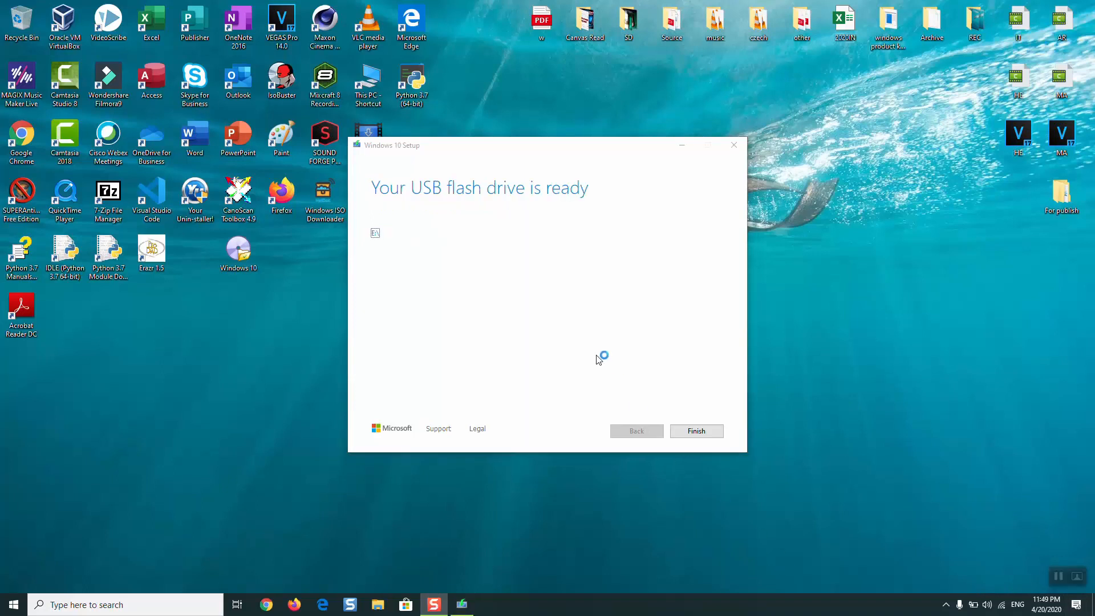
- Finish Windows 10 Setup and open the ESD-USB (E:) drive from This PC in File Explorer
click(689, 435)
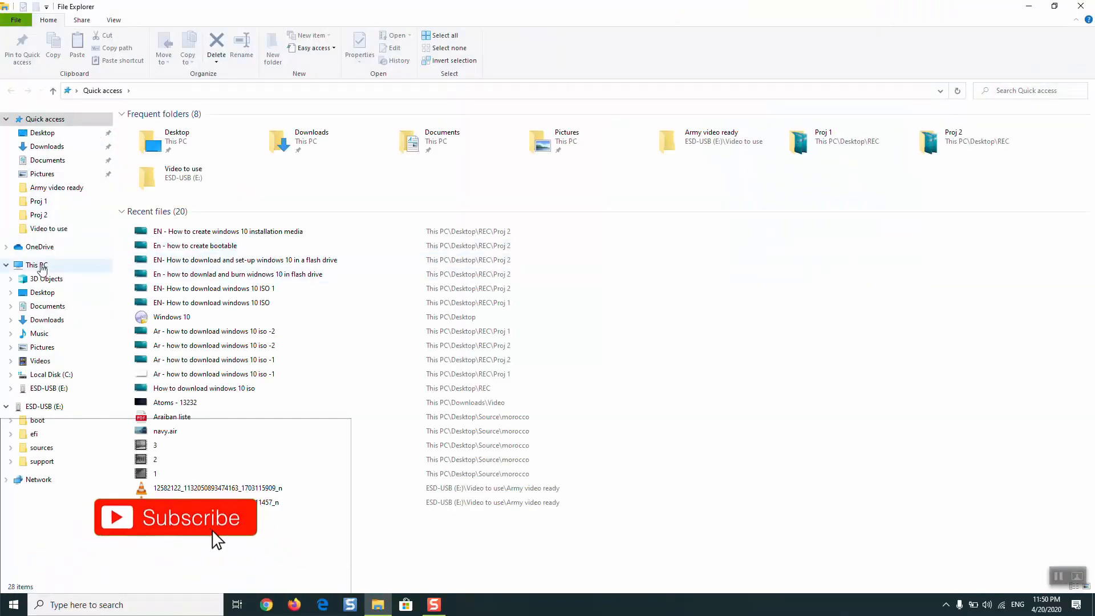
click(40, 266)
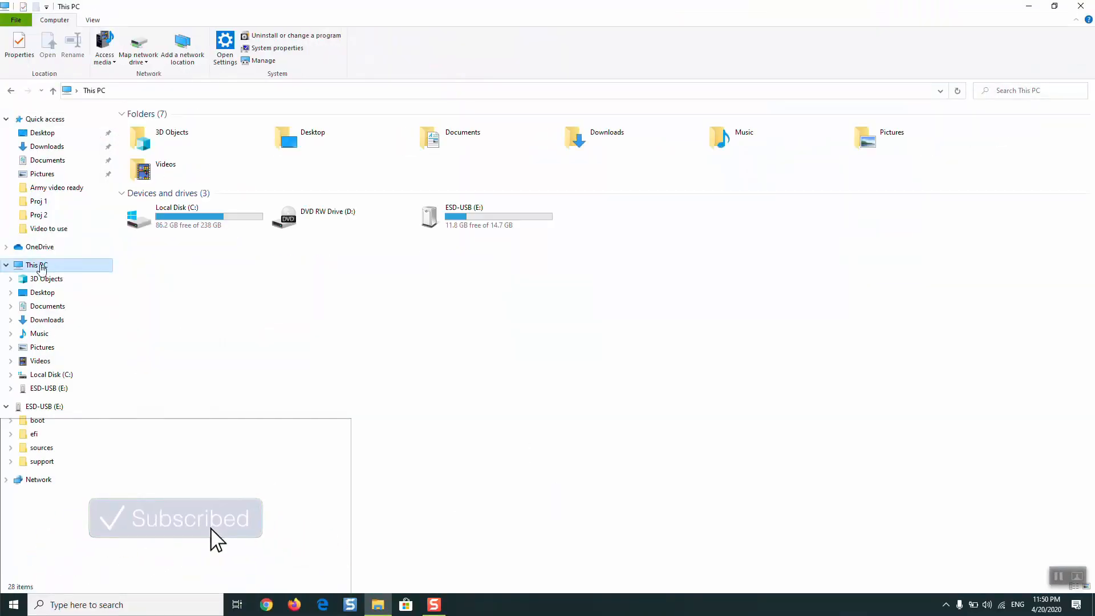
double_click(471, 230)
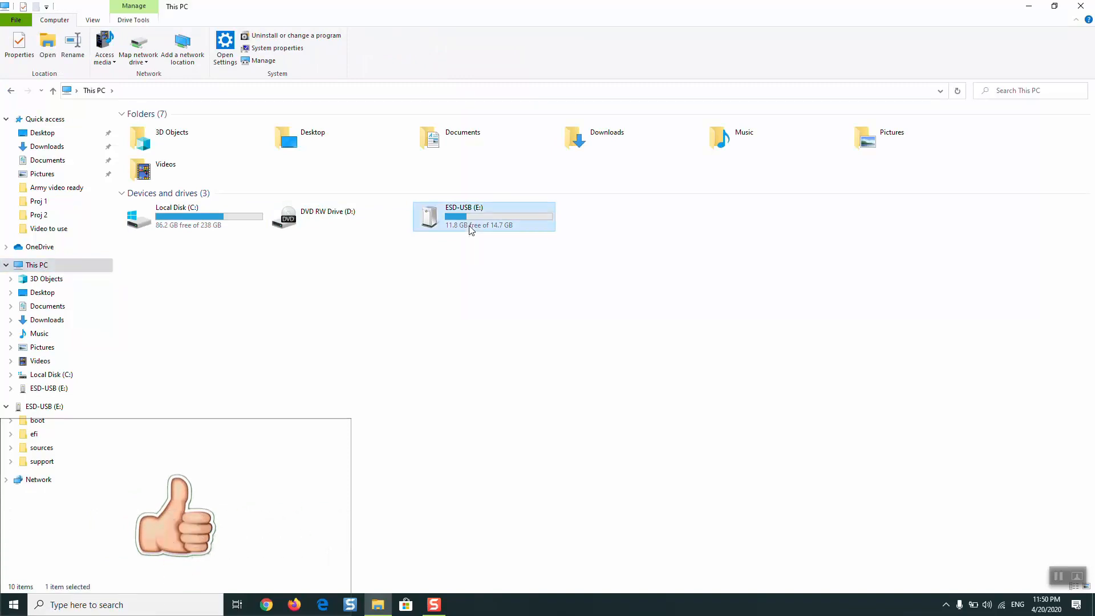